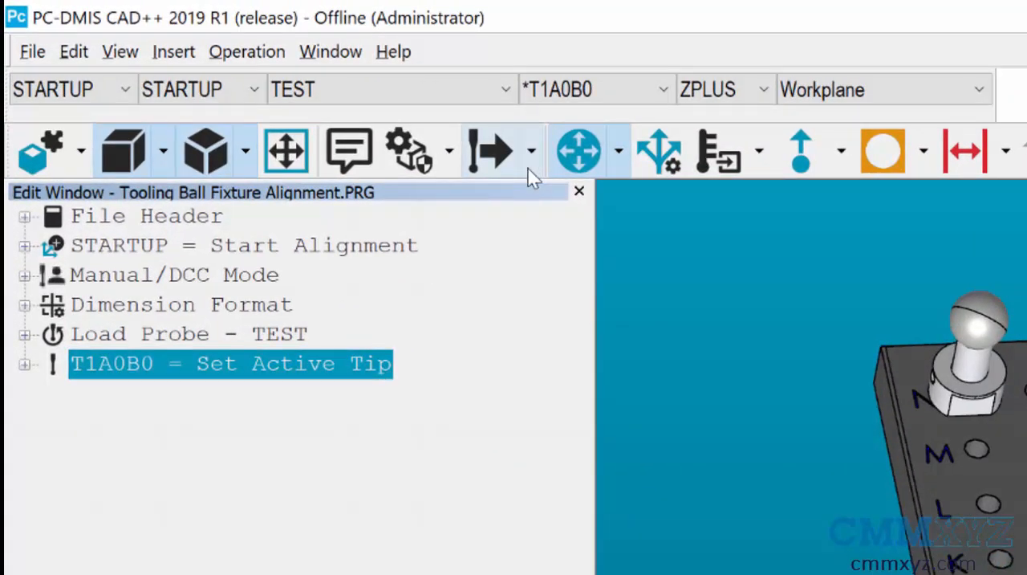
- Insert a DCC mode command into the routine and start a new Auto Sphere feature
left_click(530, 165)
left_click(541, 217)
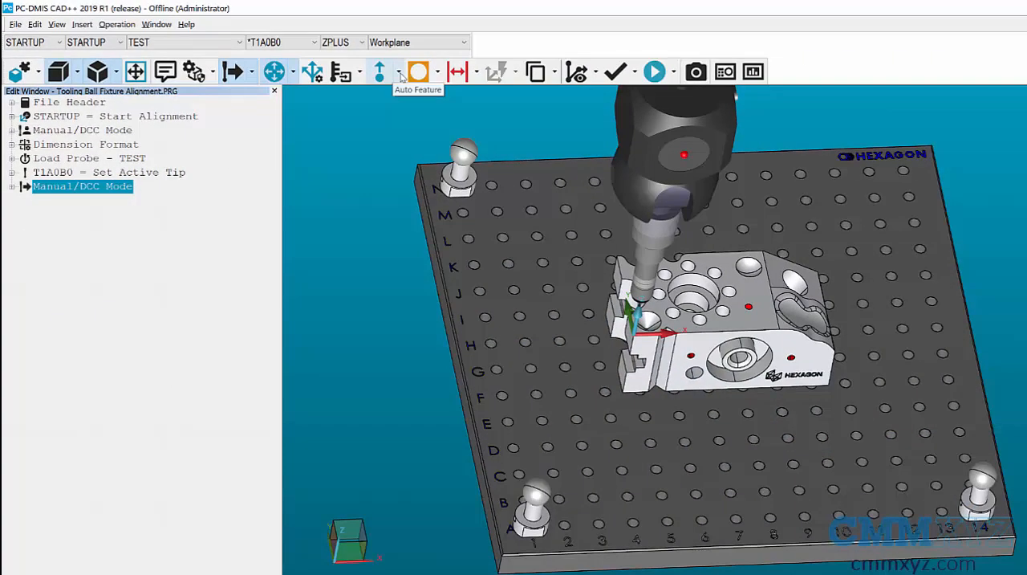
left_click(400, 73)
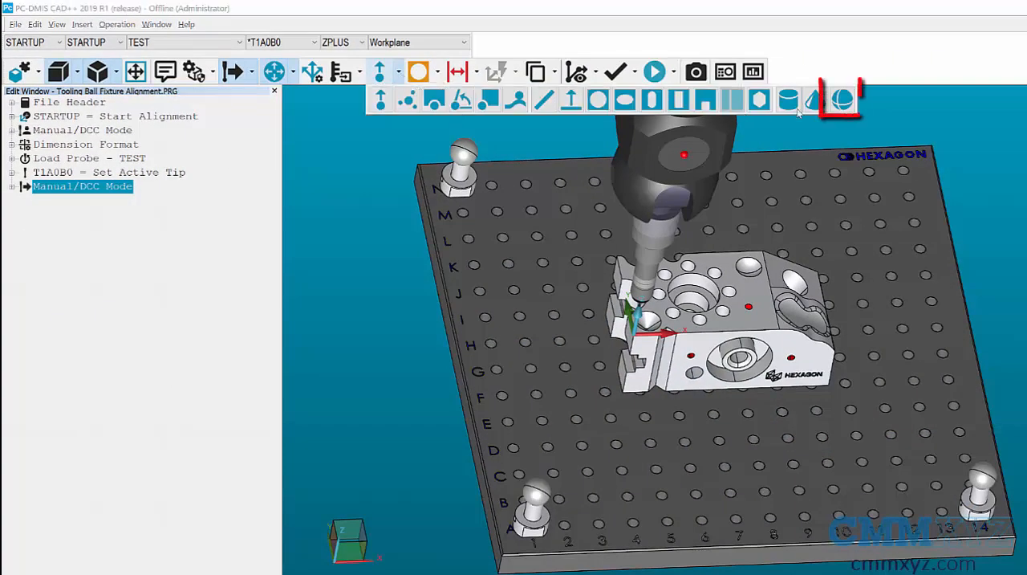
left_click(840, 100)
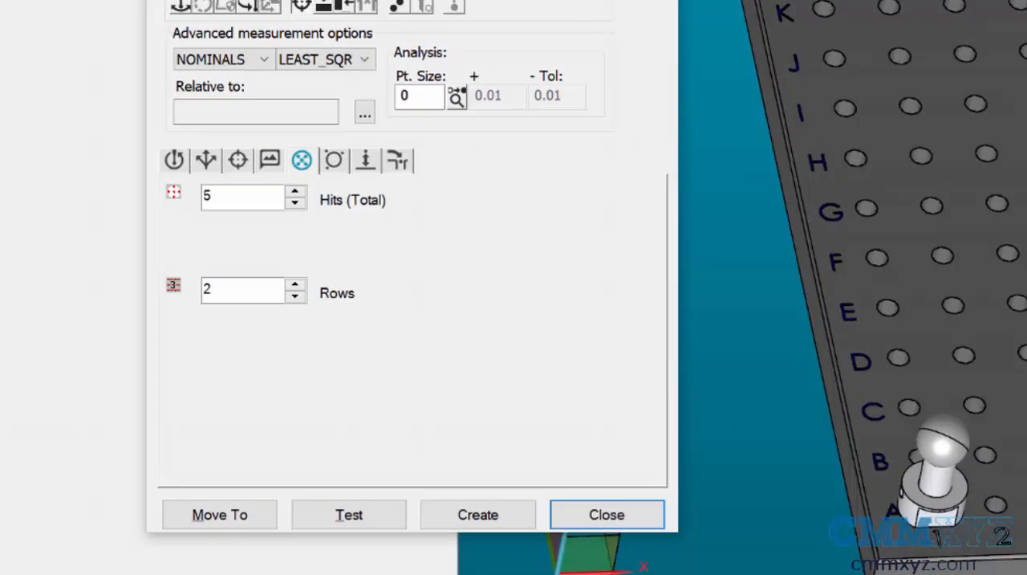
- Set the sphere's contact sample hits to 1 and display its total hits and rows settings
left_click(334, 161)
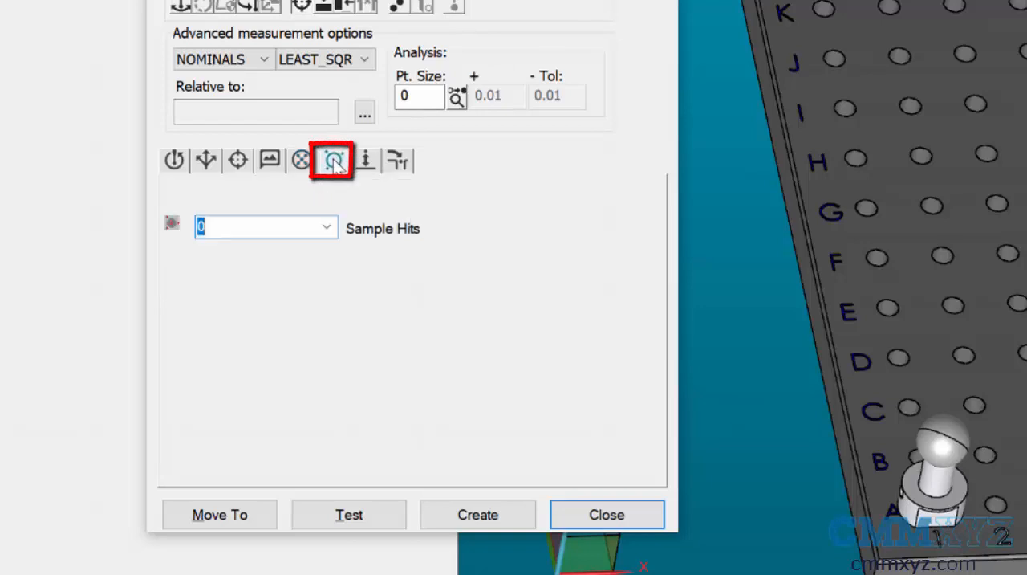
left_click(329, 229)
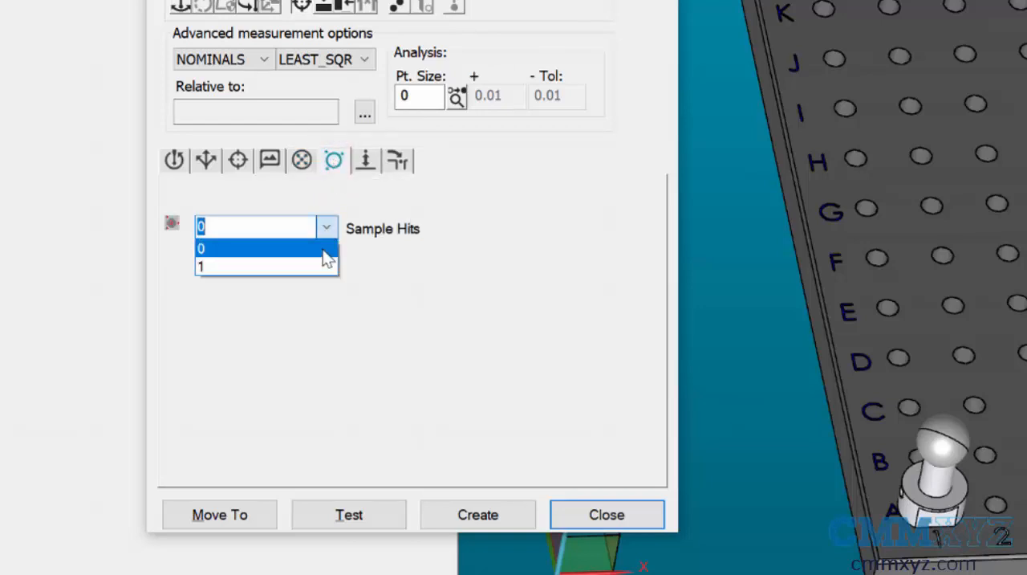
left_click(319, 268)
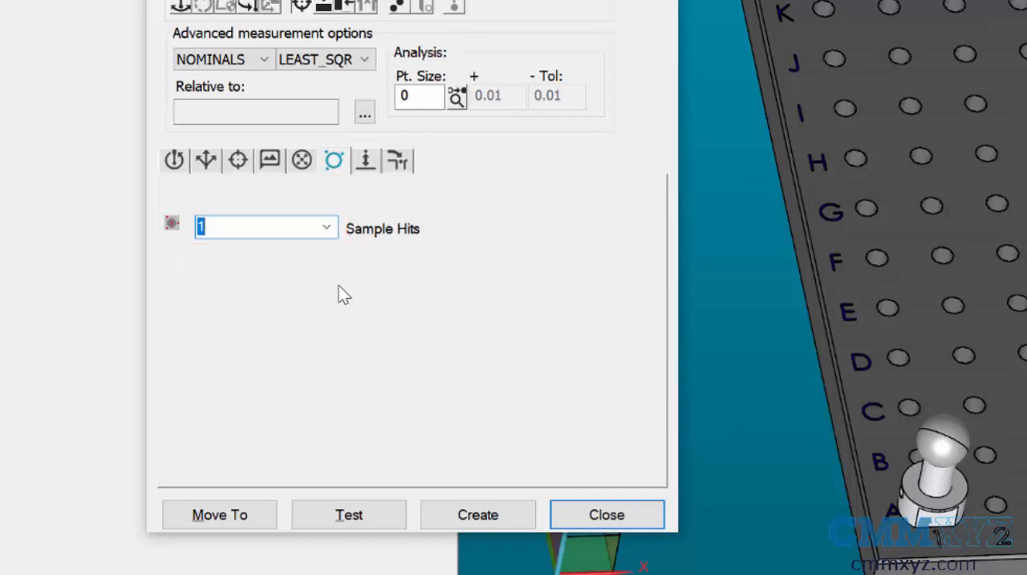
left_click(302, 161)
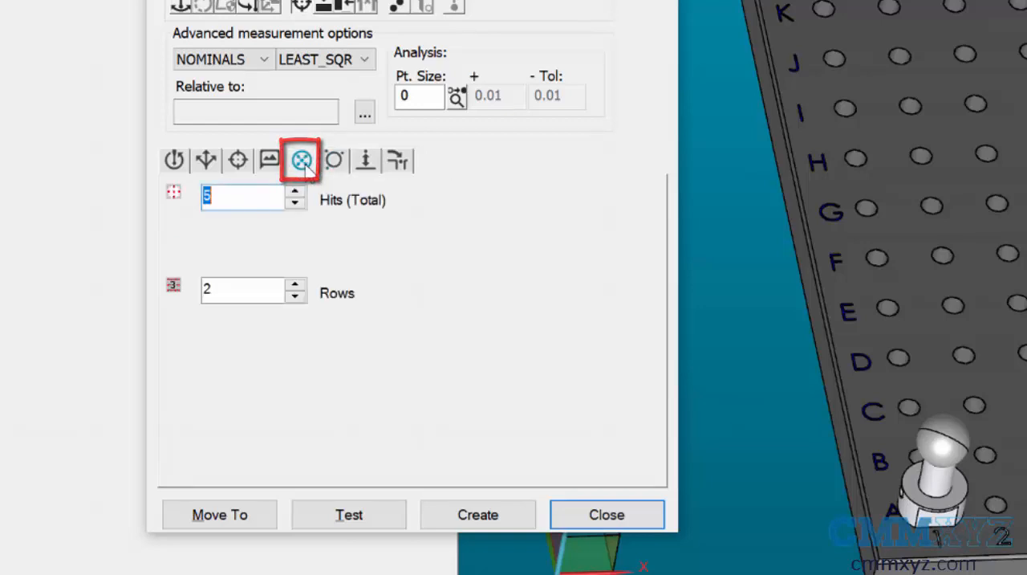
left_click(233, 205)
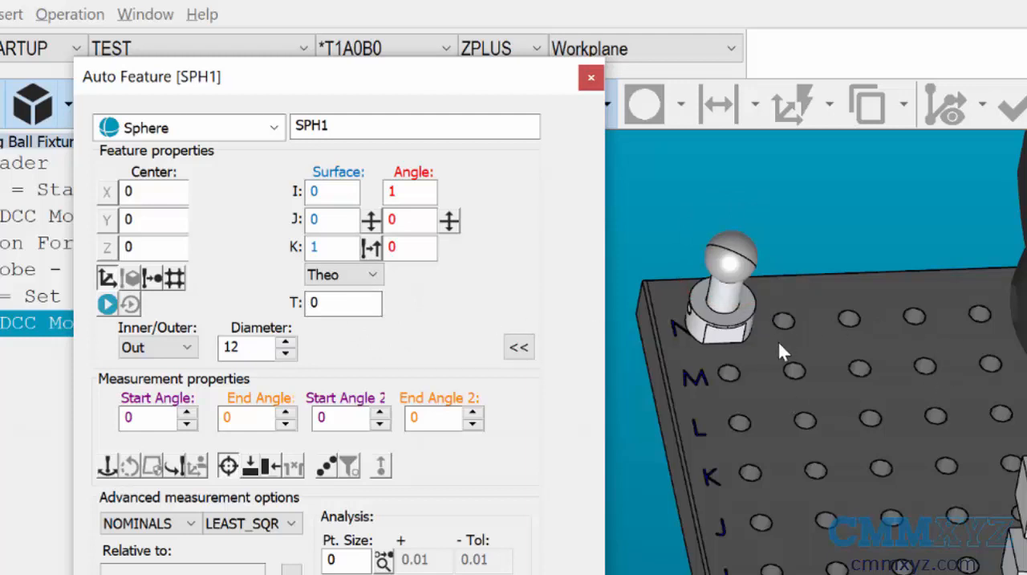
- Set the sphere's center to X -70, Y 161, Z -20 and its diameter to 16
double_click(157, 195)
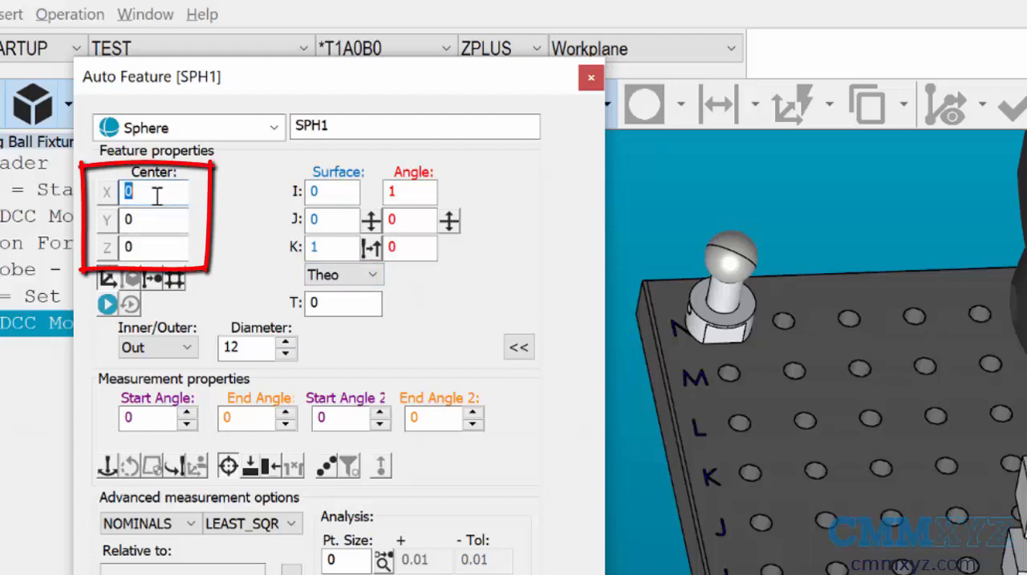
type("-70")
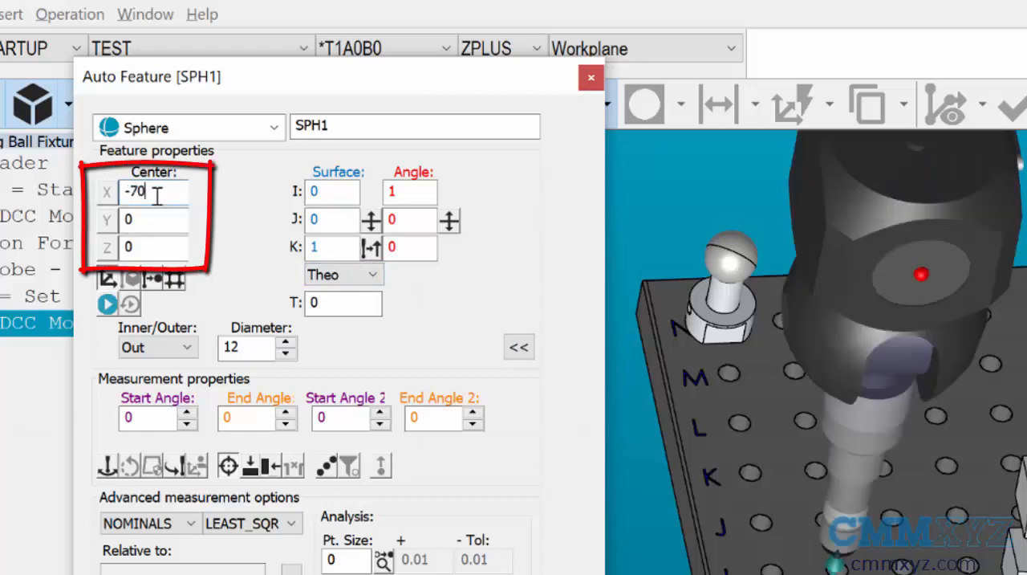
double_click(167, 228)
type("161")
double_click(160, 250)
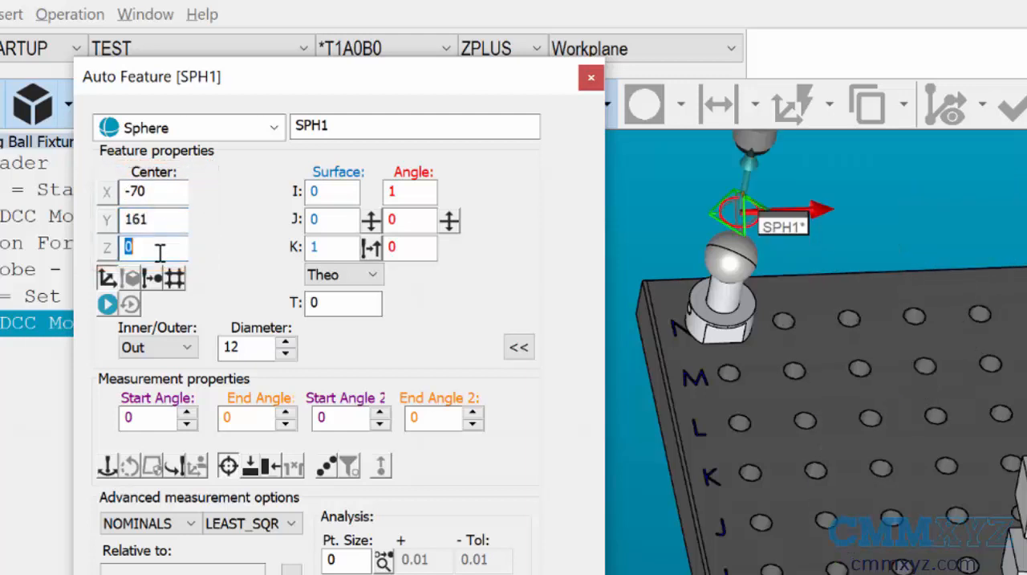
type("-20")
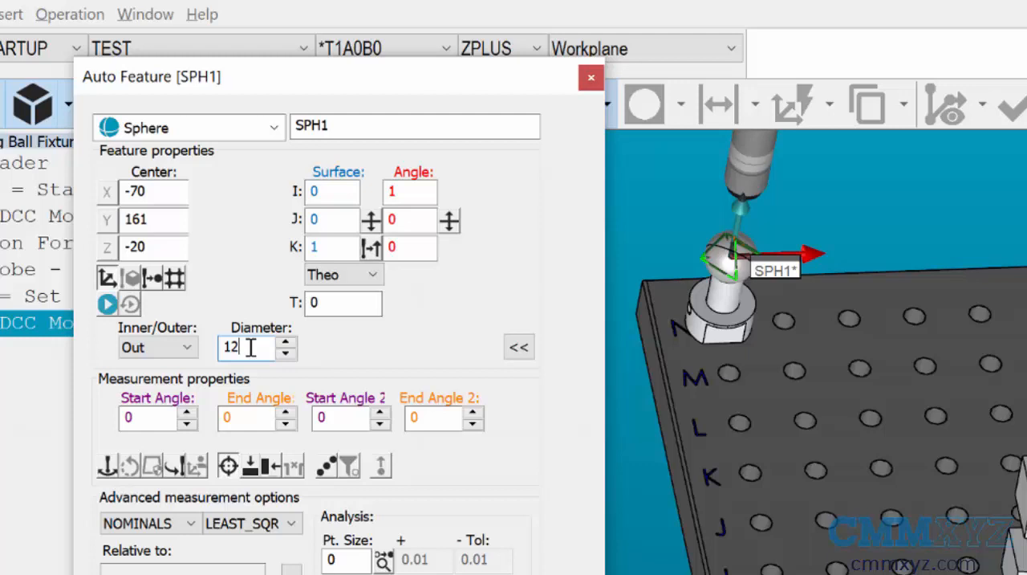
key("BackSpace")
type("6")
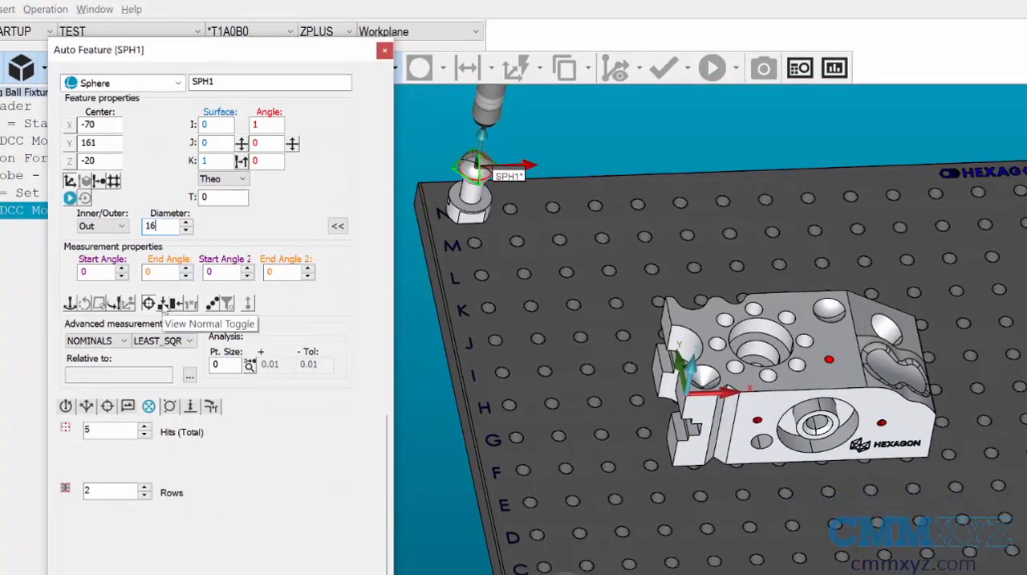
- Set the sphere's end angle to 360 and turn on circular moves, checking the path in the normal view
left_click(163, 305)
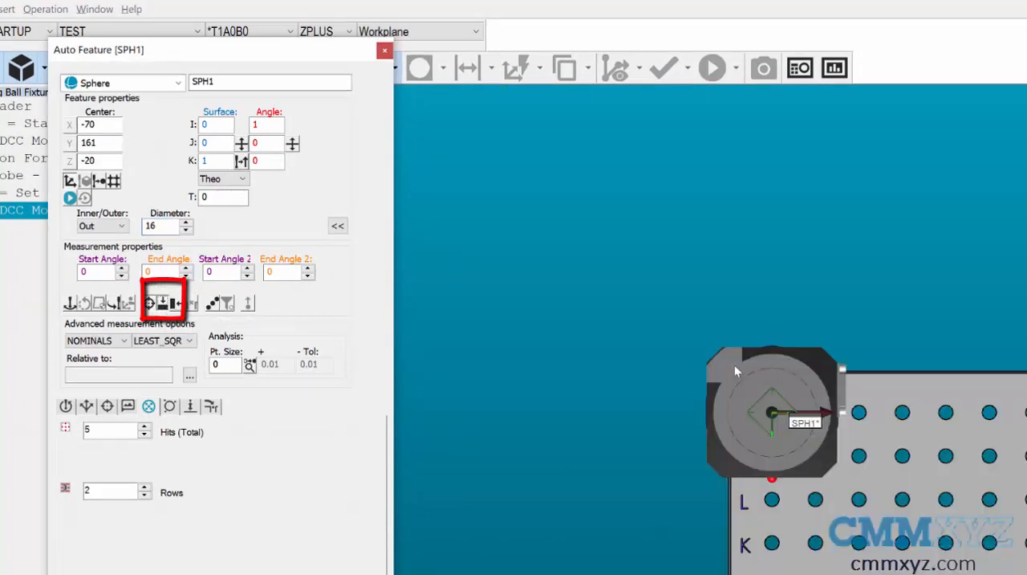
scroll(791, 415, "up", 5)
scroll(791, 415, "up", 2)
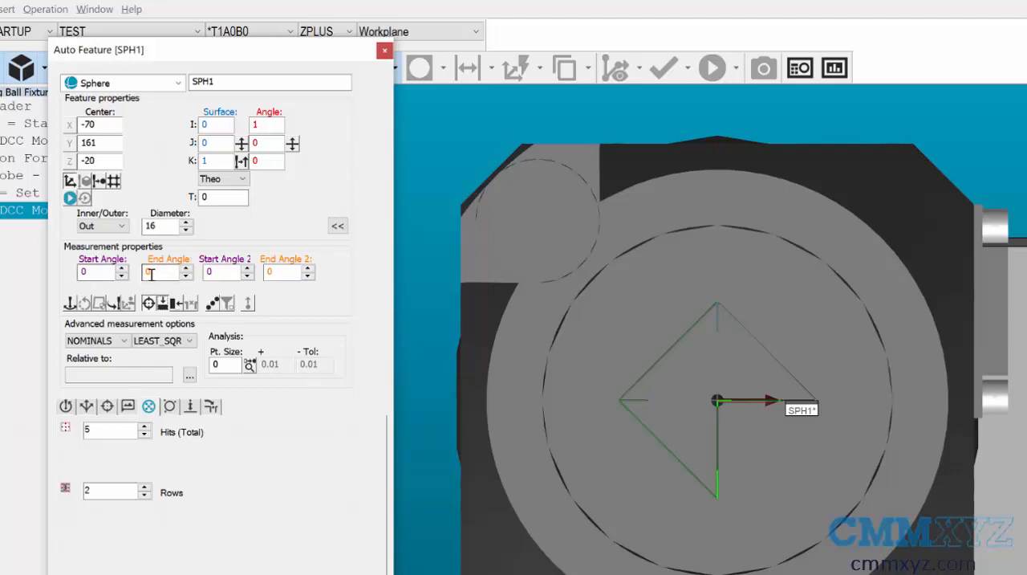
double_click(144, 274)
type("360")
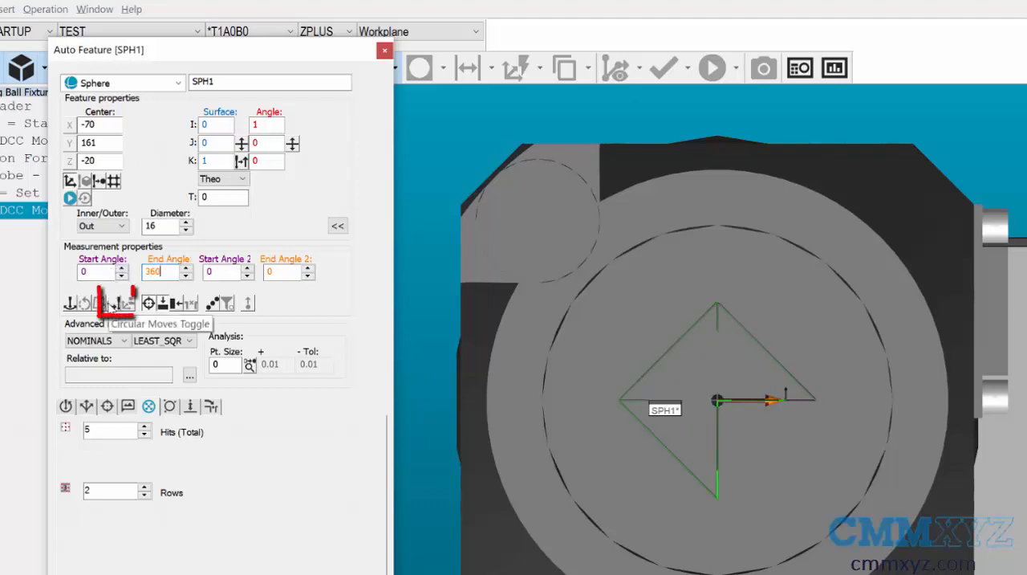
left_click(115, 303)
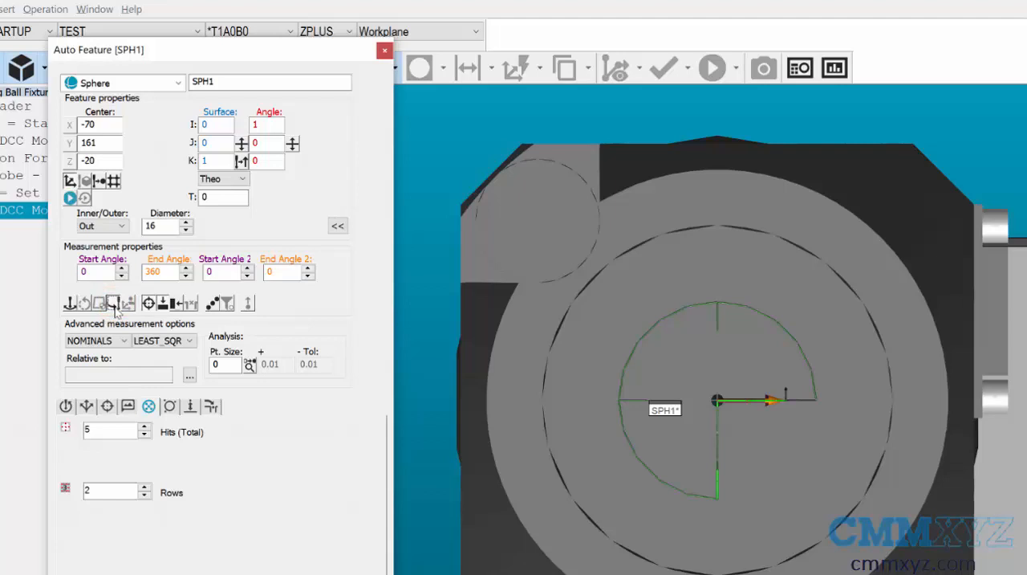
left_click(162, 305)
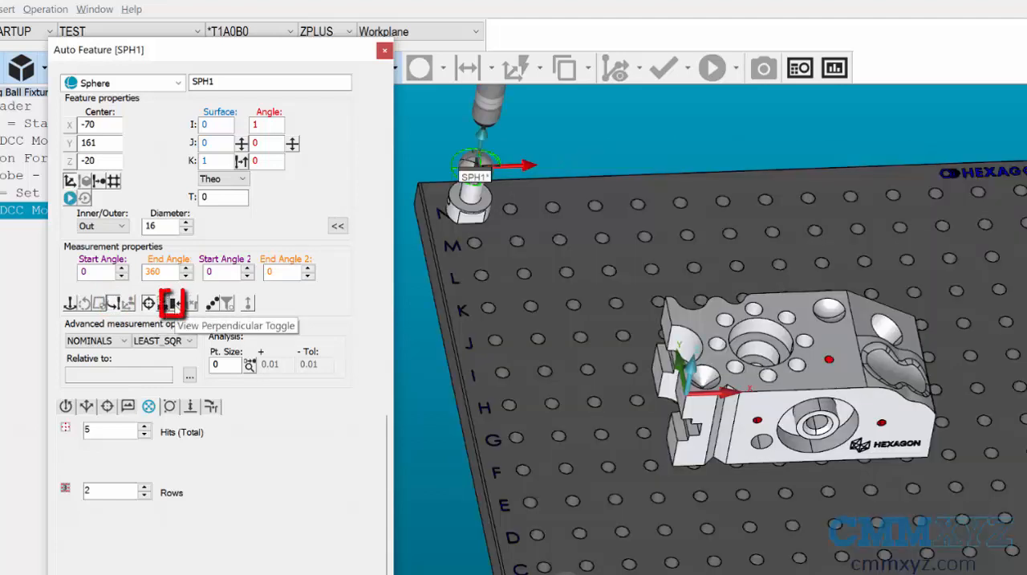
- Set the sphere's End Angle 2 to 90, using the perpendicular view of the tooling ball
left_click(171, 304)
scroll(692, 426, "up", 5)
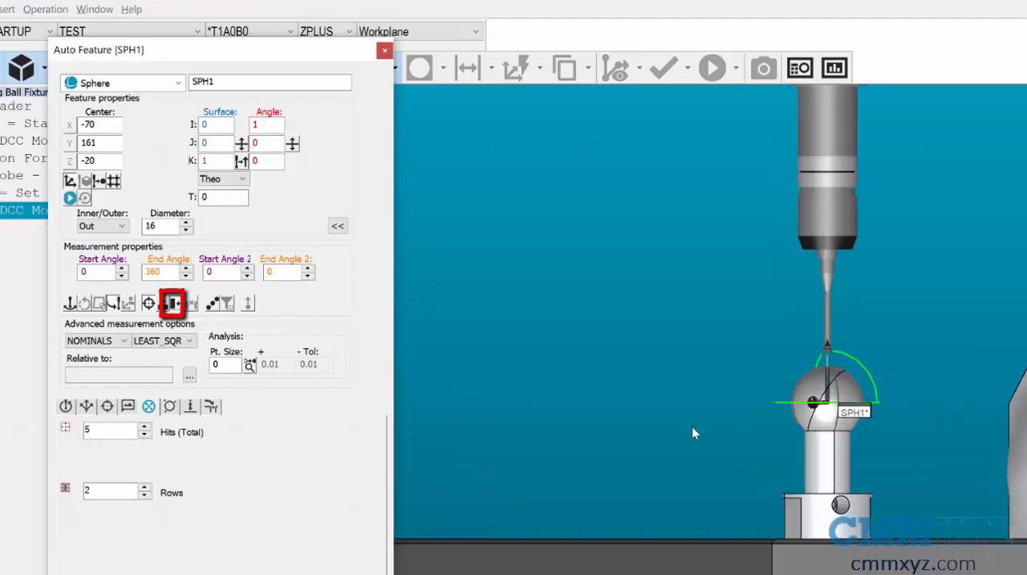
scroll(826, 451, "up", 3)
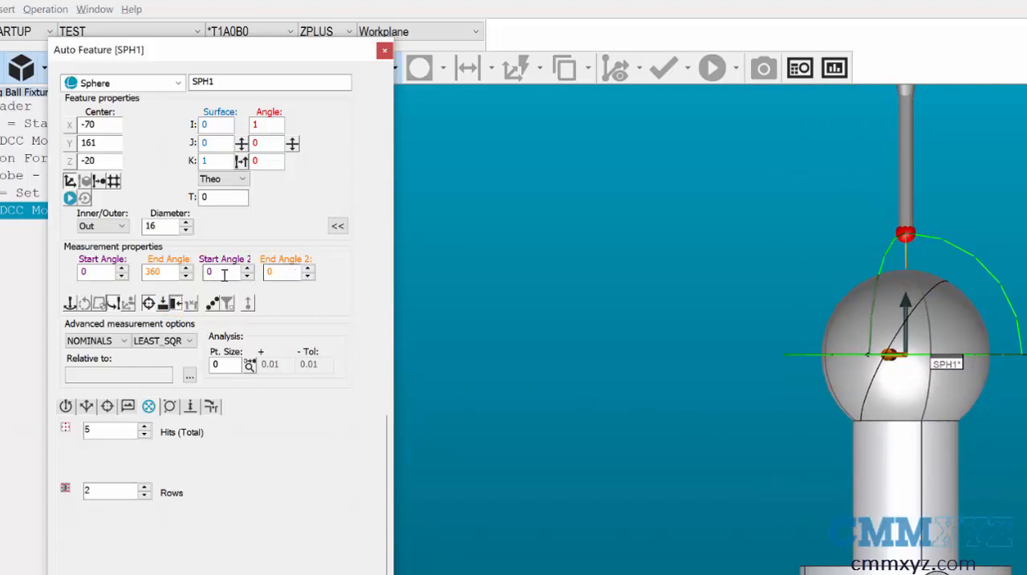
double_click(269, 273)
type("90")
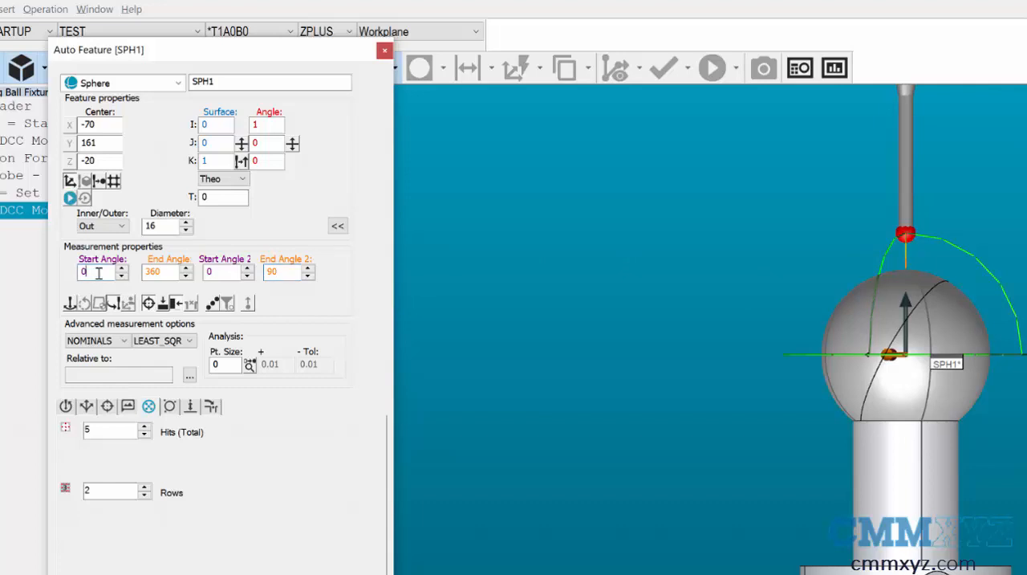
left_click_drag(165, 272, 138, 273)
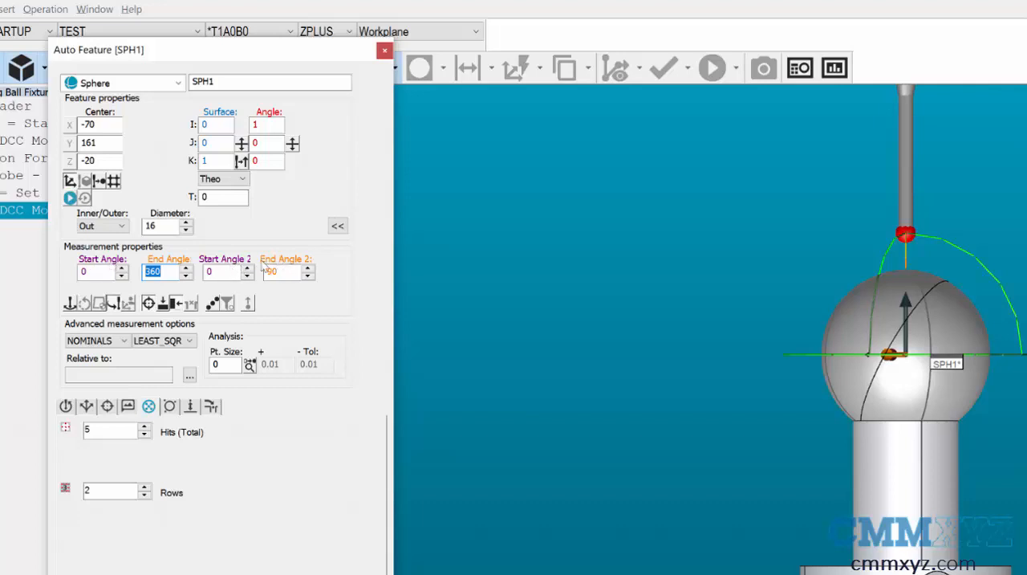
left_click(221, 272)
- Review the contact sample hits setting, create the first sphere feature and leave the perpendicular view
left_click(170, 407)
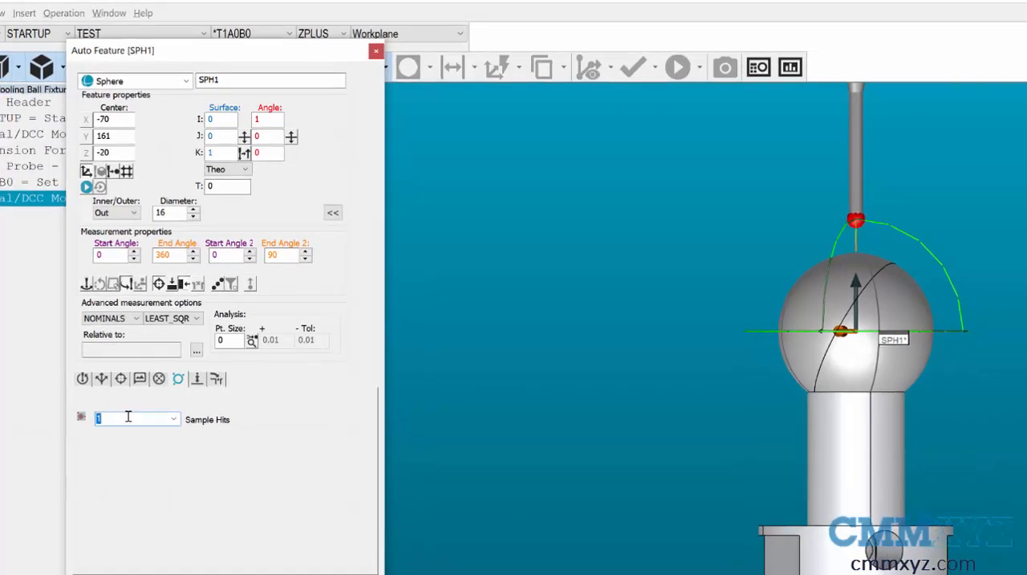
left_click(273, 485)
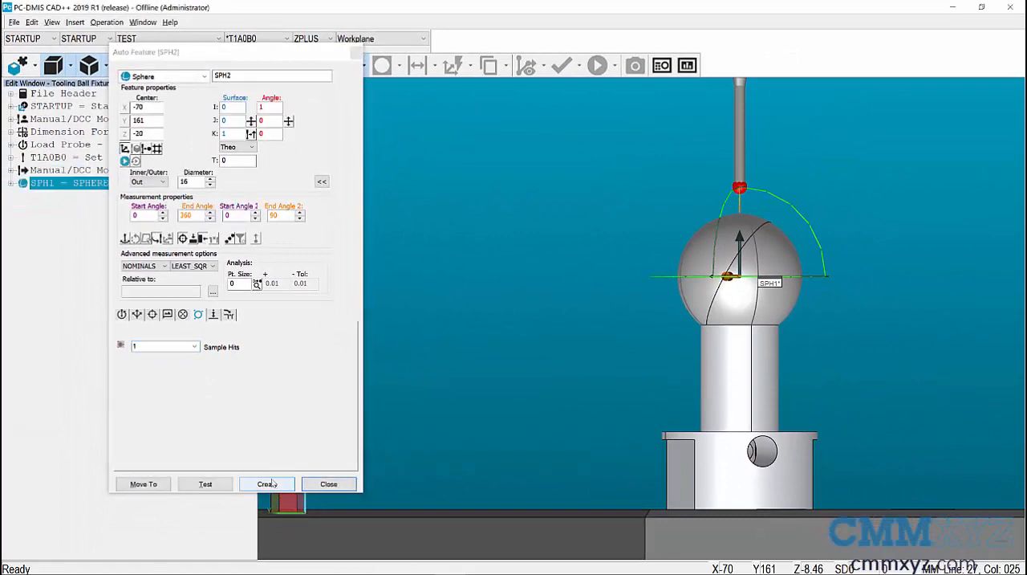
left_click(203, 240)
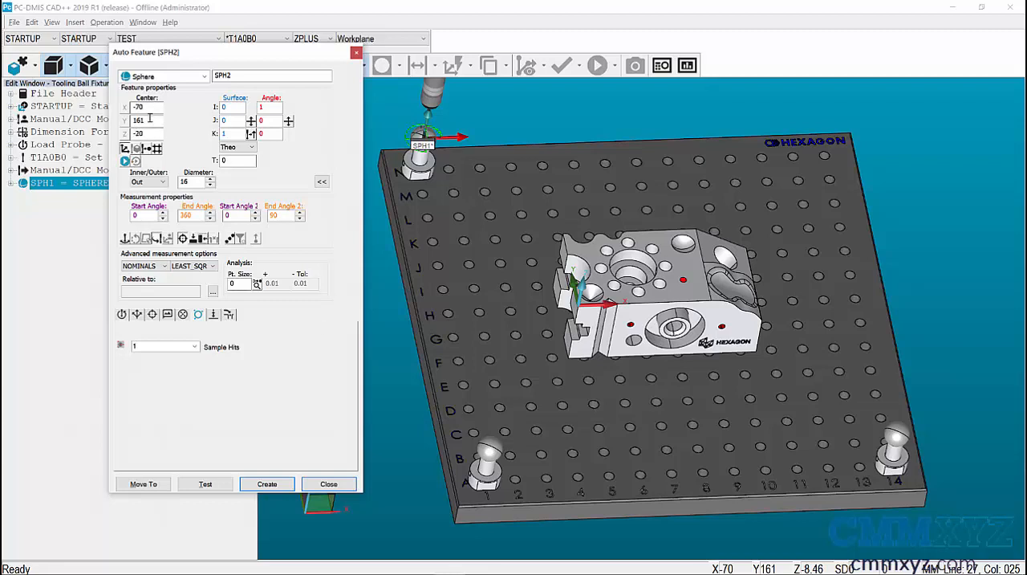
- Create the second sphere on the tooling ball at A1 by changing the center's Y value to -99
left_click_drag(149, 122, 124, 120)
type("-99")
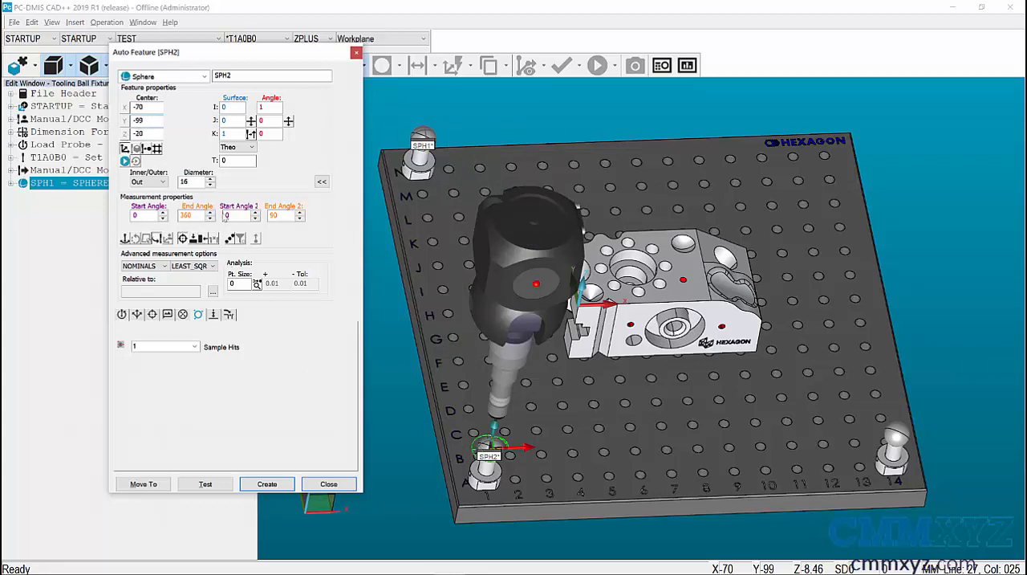
left_click(268, 484)
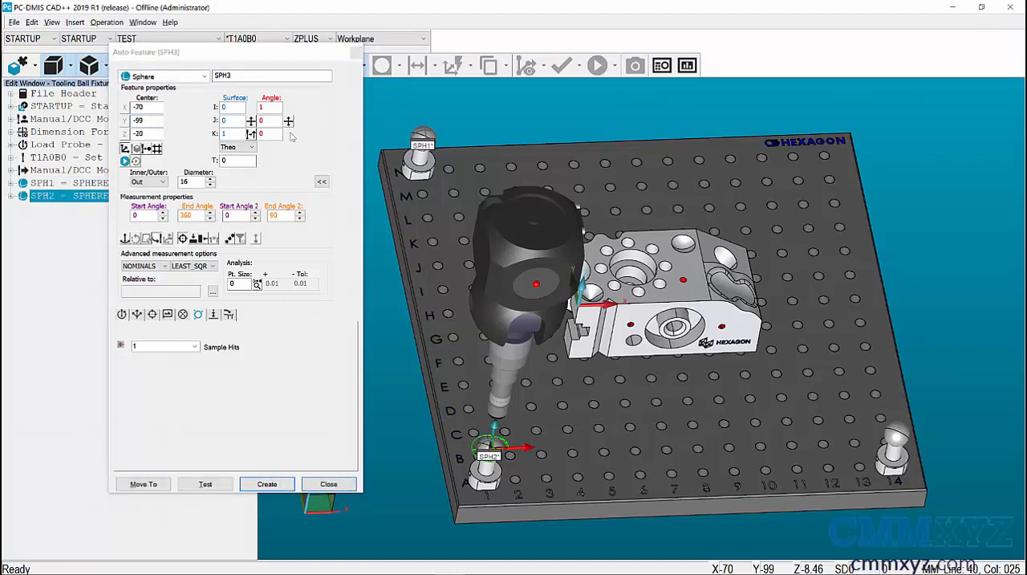
- Create the third sphere on the tooling ball at A14 with center X set to 190, and finish adding auto features
left_click(149, 105)
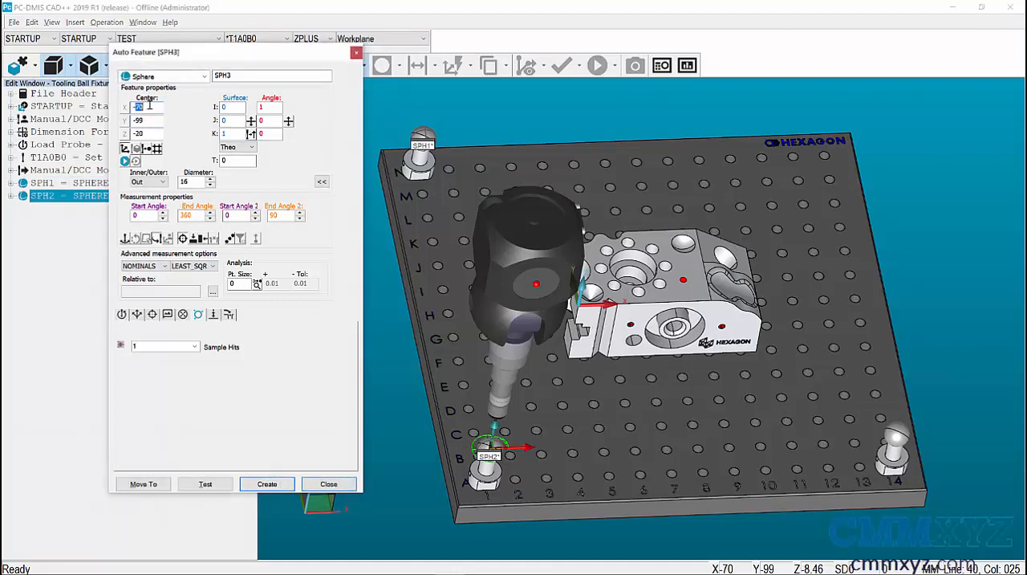
type("190")
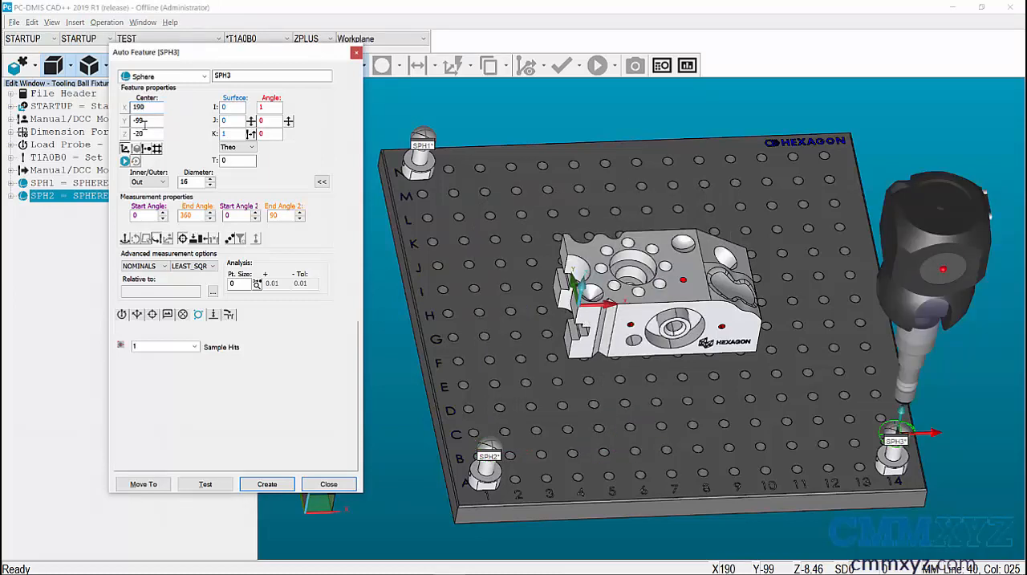
left_click(266, 483)
left_click(320, 485)
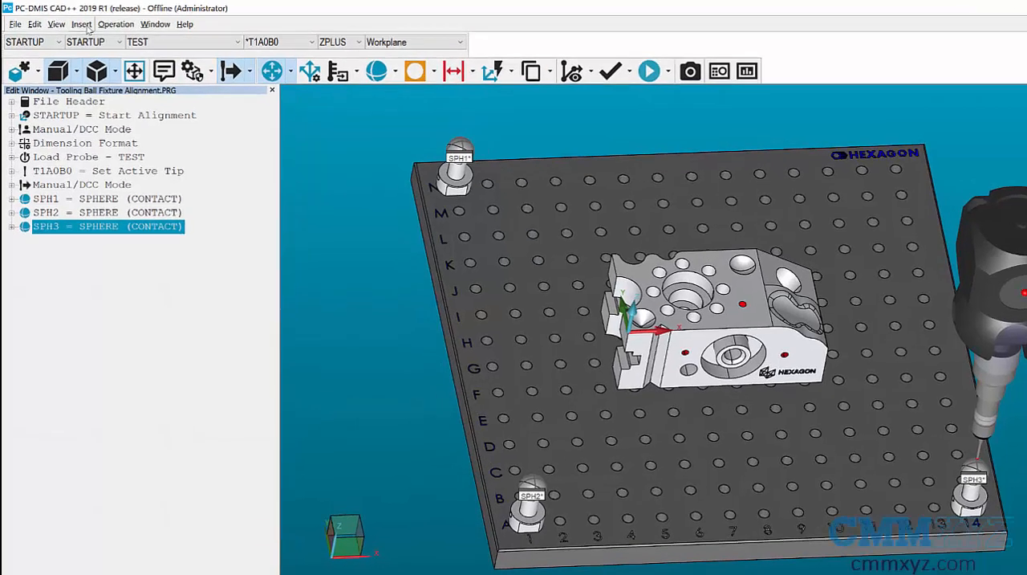
- Start a new alignment, open its iterative alignment settings and move the window clear of the part
left_click(78, 23)
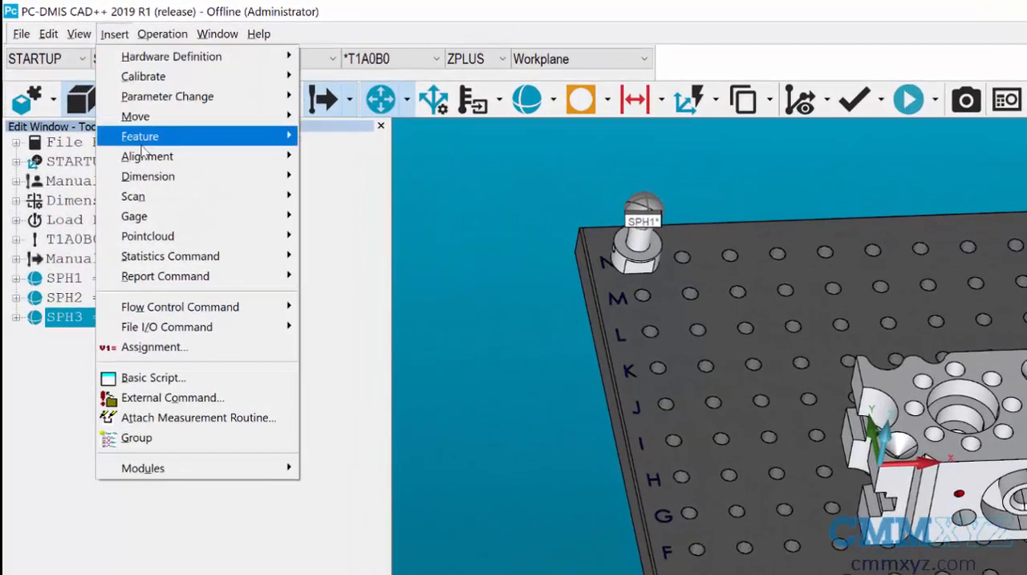
mouse_move(125, 140)
left_click(331, 156)
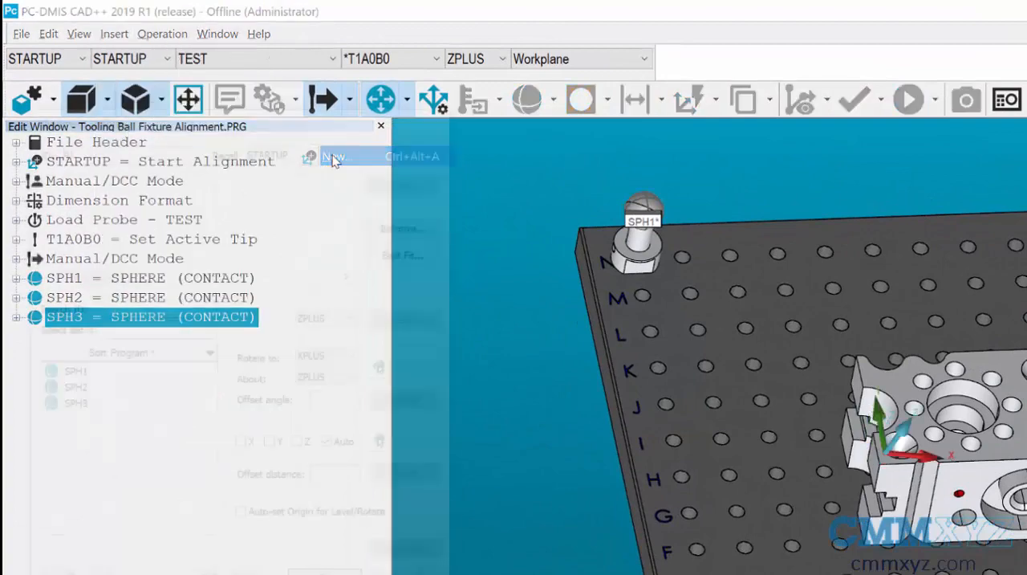
left_click(406, 224)
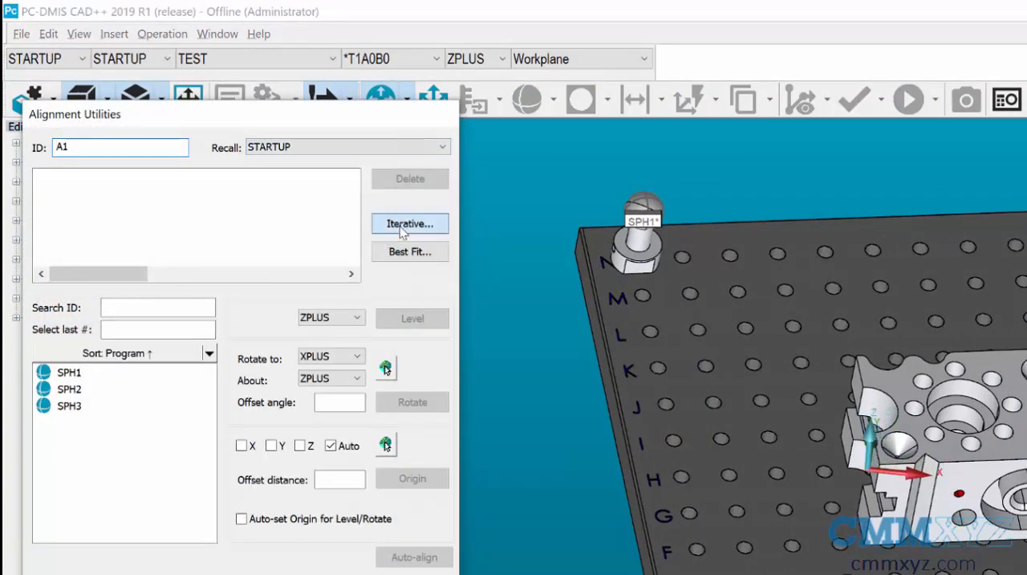
left_click_drag(289, 158, 487, 301)
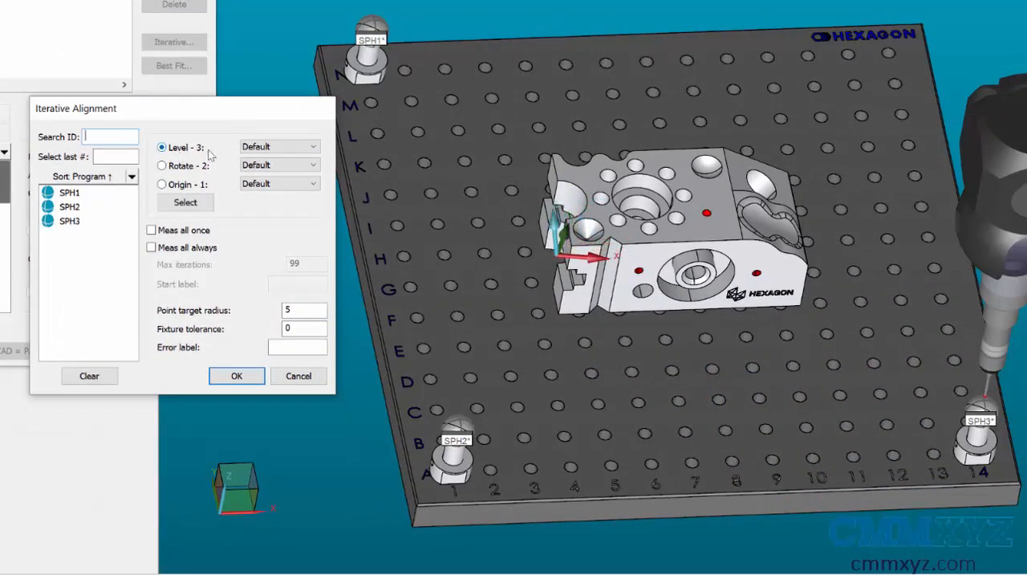
- Assign spheres SPH1, SPH2 and SPH3 as the level features of the iterative alignment
left_click(91, 195)
left_click(91, 207, "ctrl")
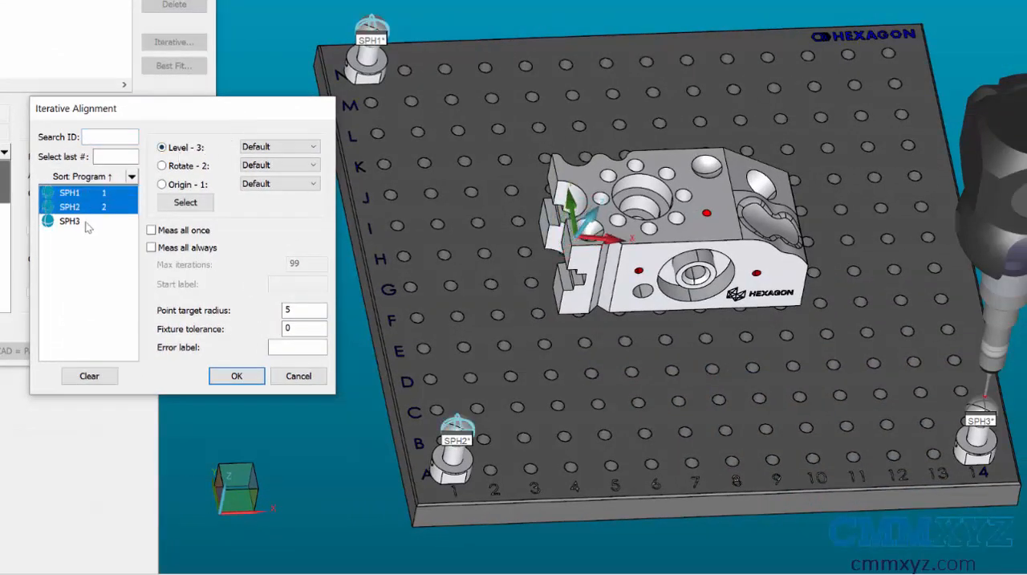
left_click(87, 221, "ctrl")
left_click(170, 205)
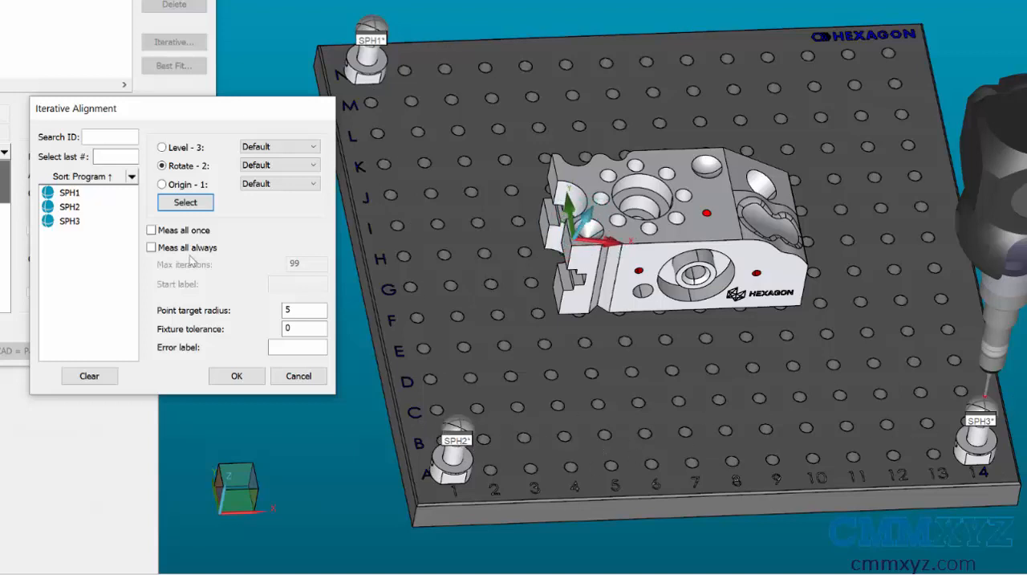
- Assign spheres SPH2 and SPH3 as the rotate features of the iterative alignment
left_click(61, 210)
left_click(64, 223)
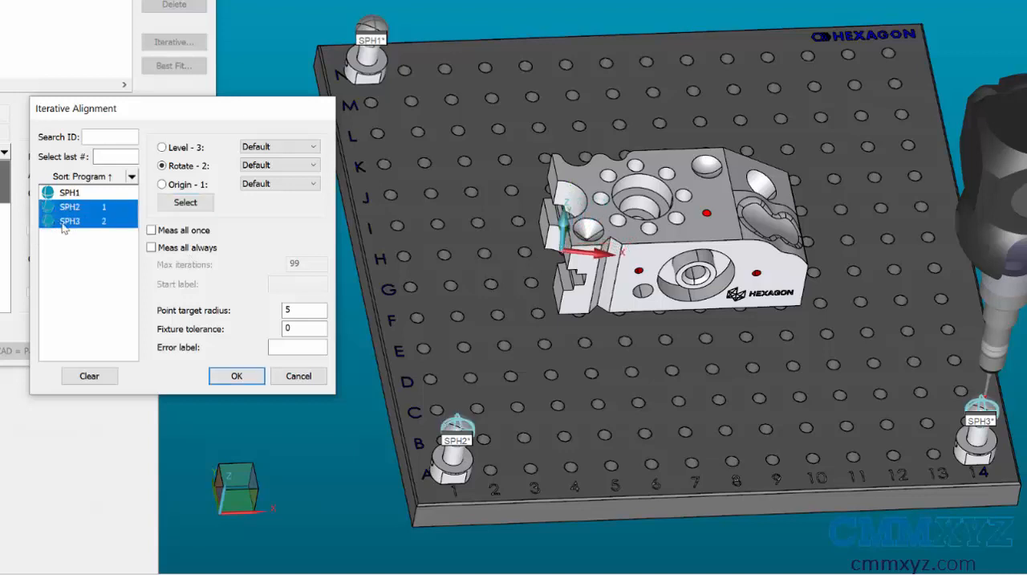
left_click(189, 202)
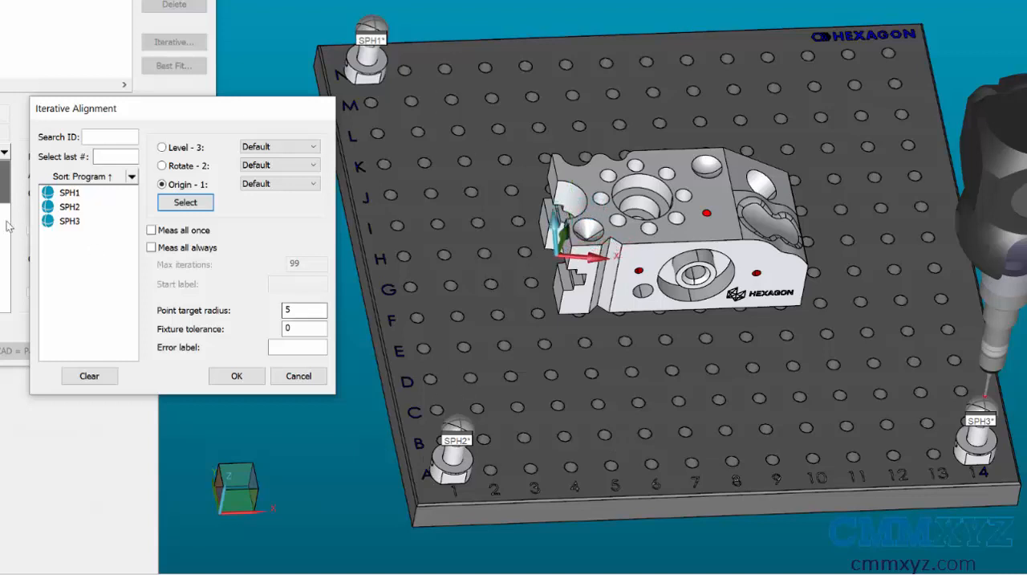
- Assign sphere SPH2 as the origin feature, then accept the iterative alignment and finish creating alignment A1
left_click(69, 206)
left_click(184, 203)
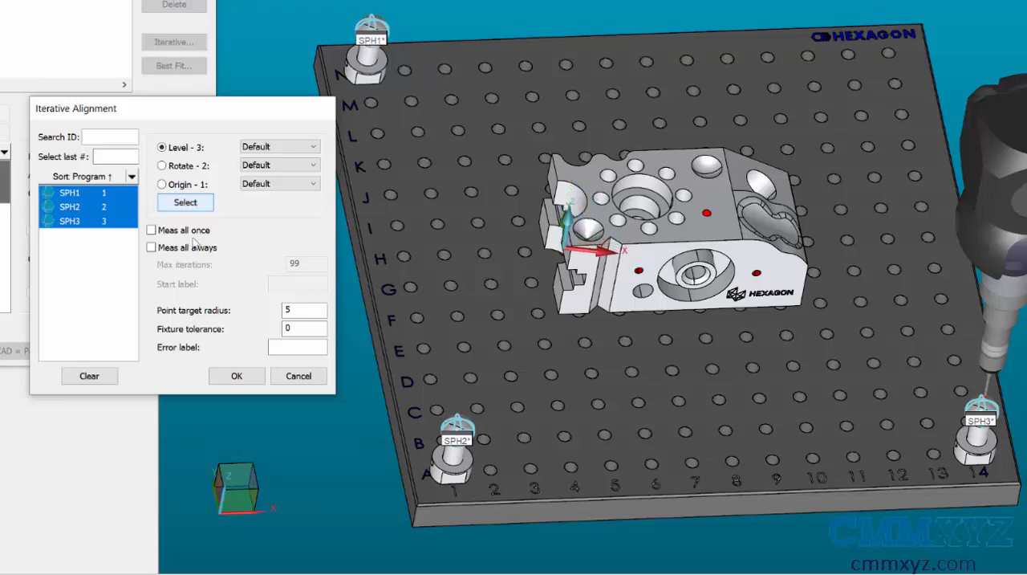
left_click(235, 378)
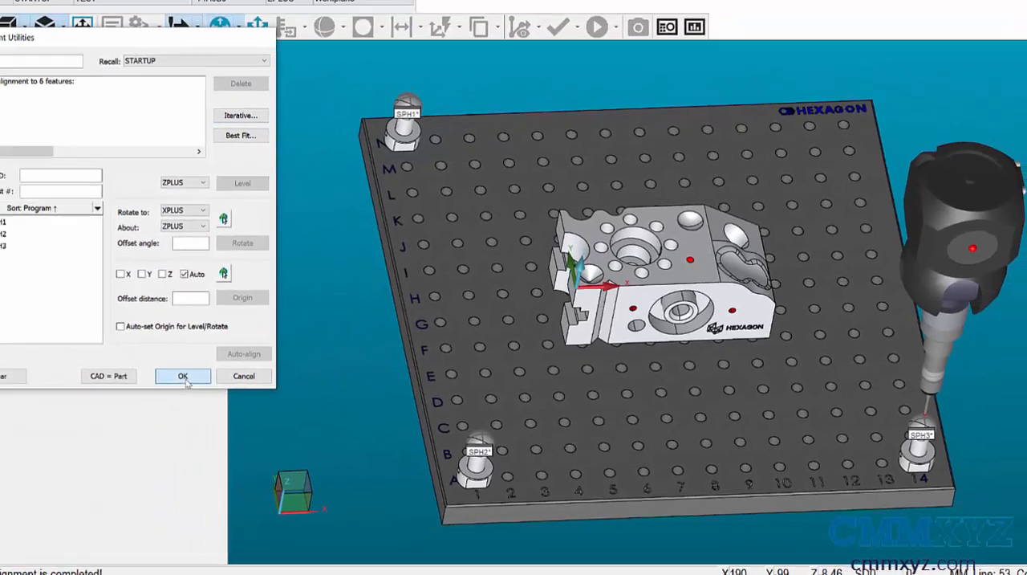
left_click(183, 376)
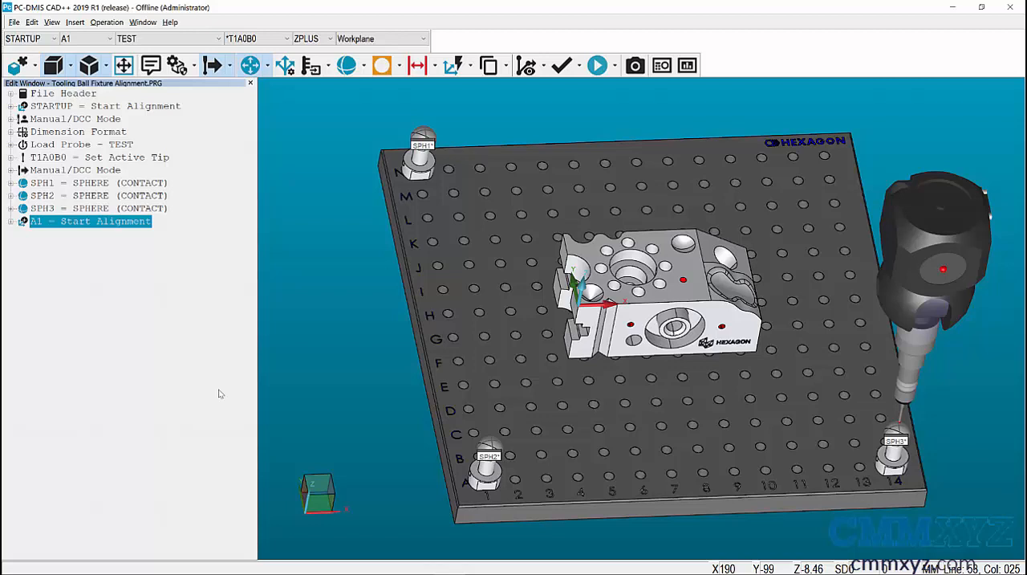
- Execute the measurement routine, continuing past the manual hit request for each of the spheres SPH1, SPH2 and SPH3
left_click(598, 66)
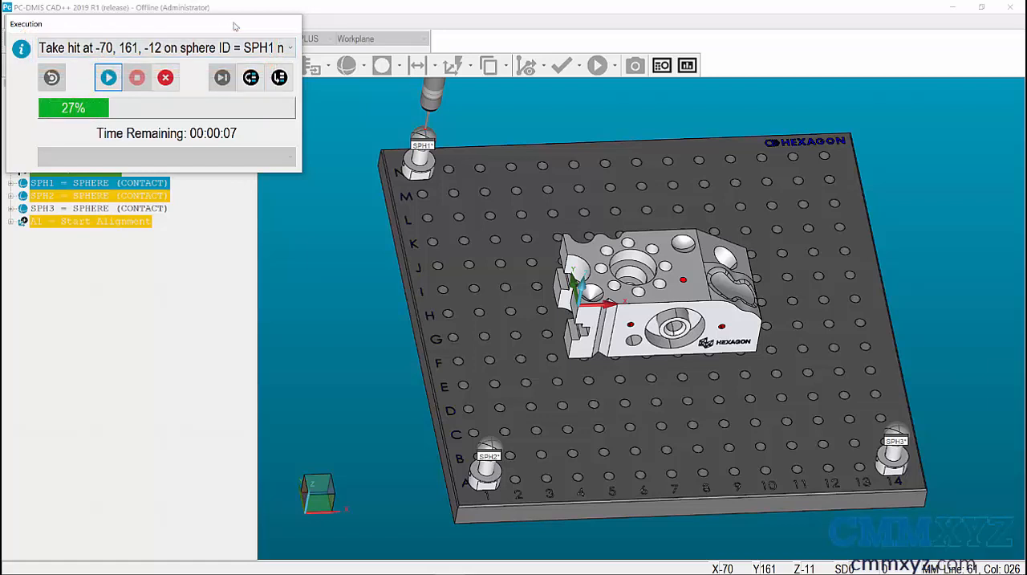
left_click(108, 77)
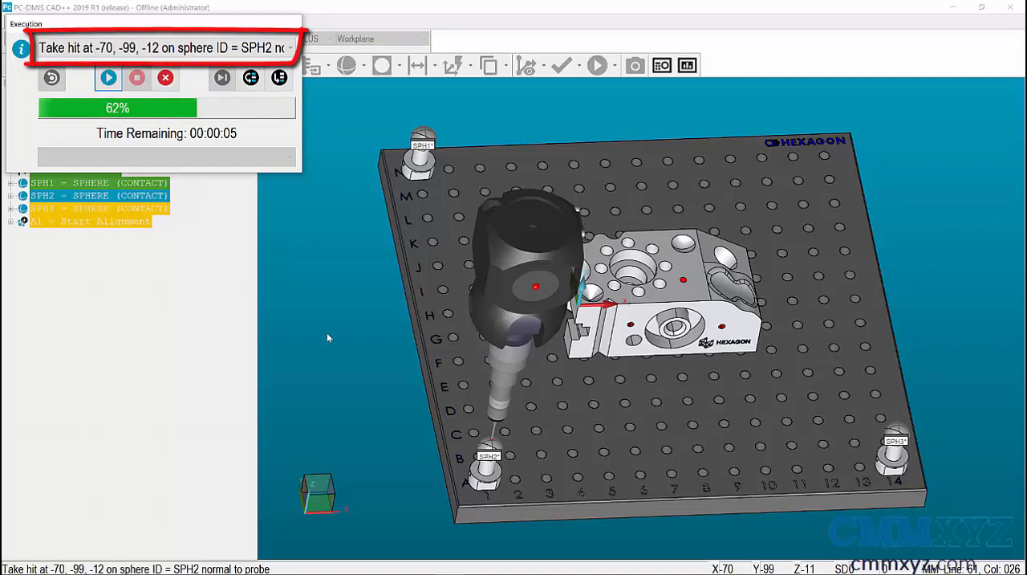
left_click(112, 84)
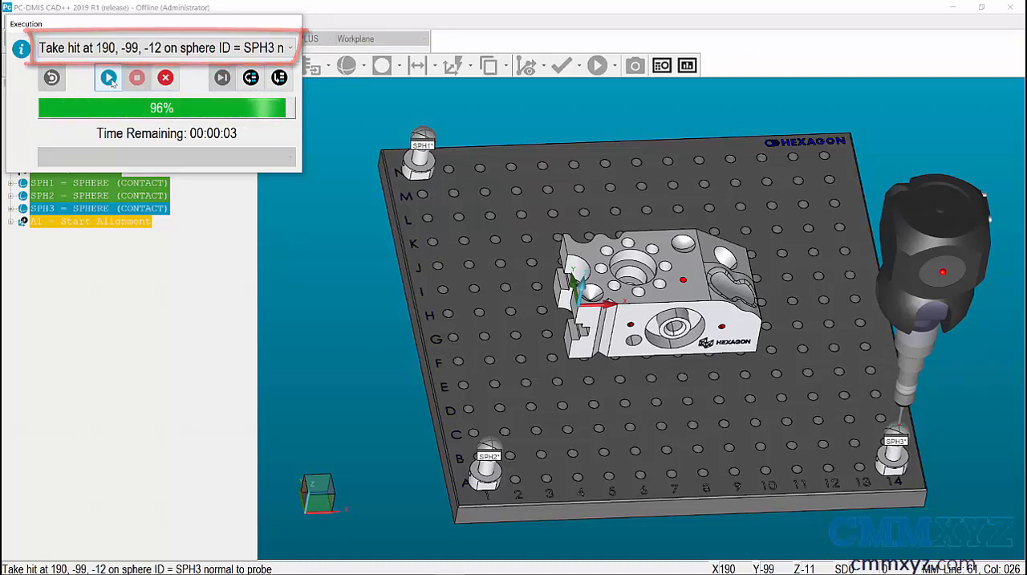
left_click(109, 78)
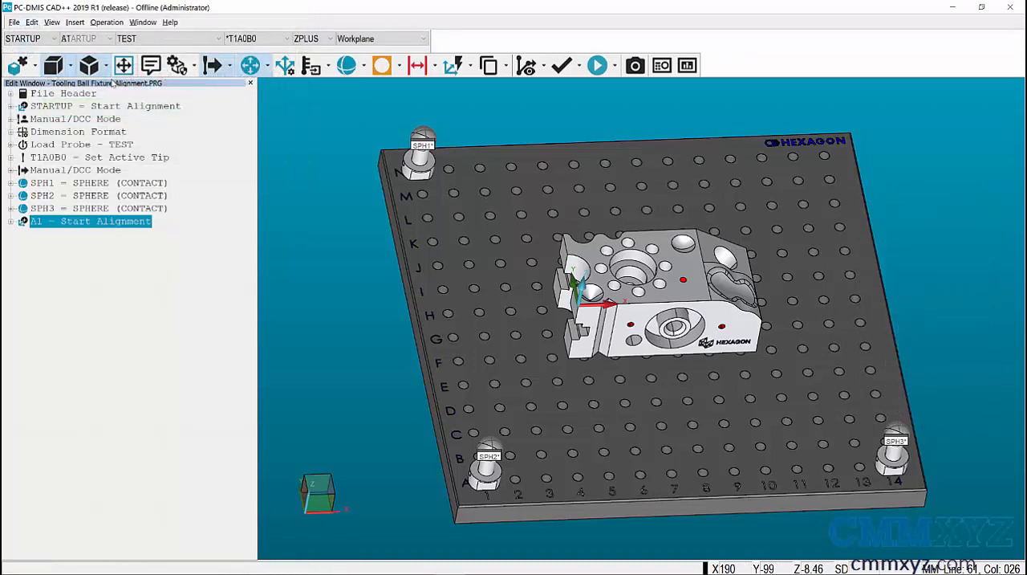